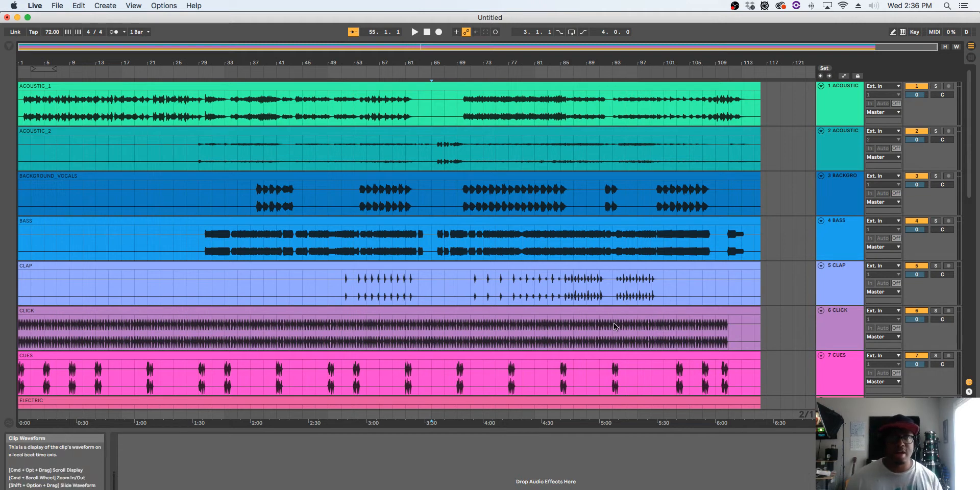
# Step: Play a short passage of the song around bar 55, and review all the stem tracks in the arrangement from ACOUSTIC_1 down to SYNTH
pyautogui.click(367, 71)
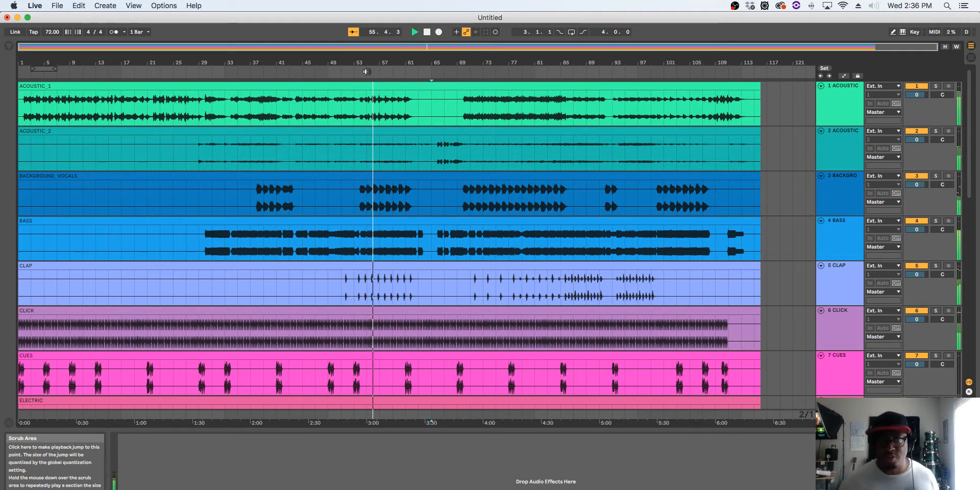
pyautogui.press('space')
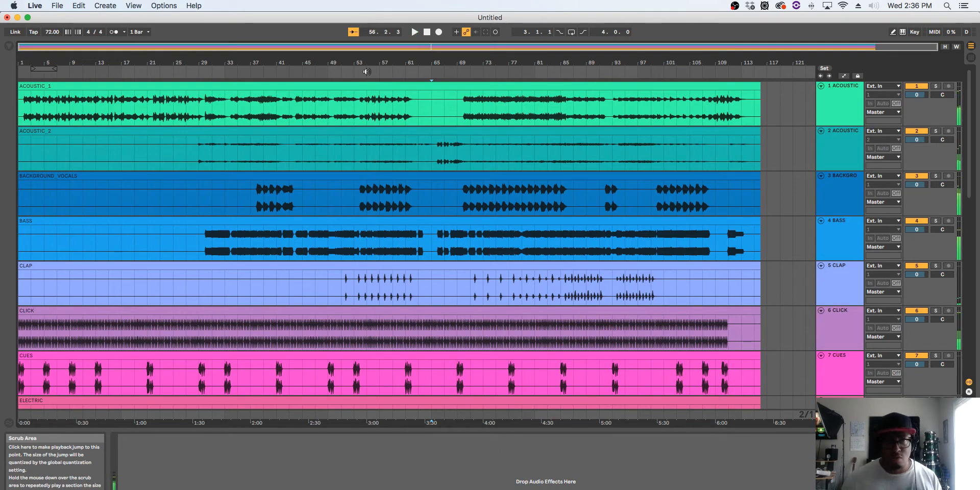
pyautogui.click(361, 170)
pyautogui.scroll(-15, 366, 194)
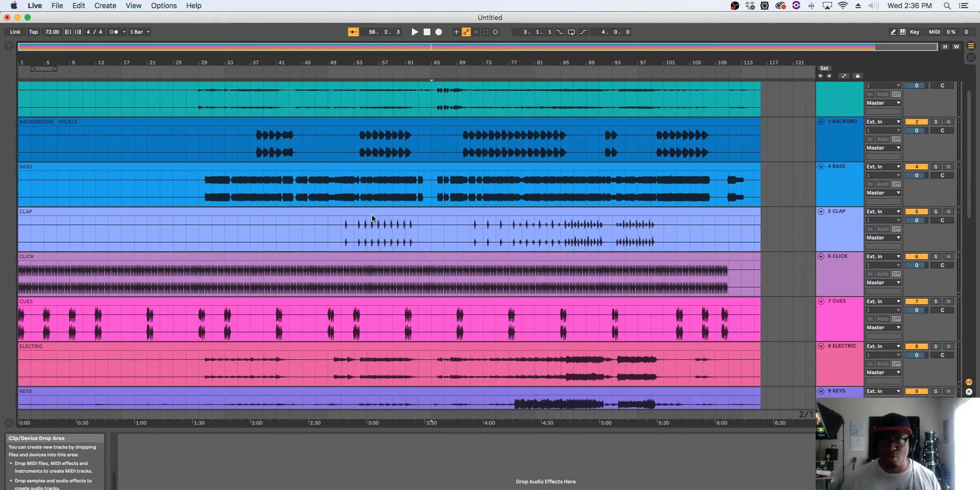
pyautogui.scroll(-3, 372, 215)
pyautogui.scroll(15, 372, 215)
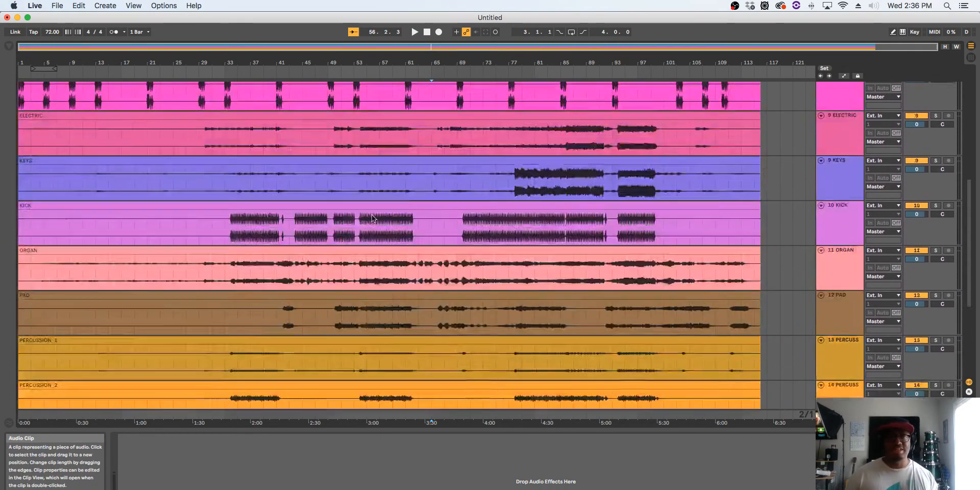
pyautogui.scroll(-10, 372, 215)
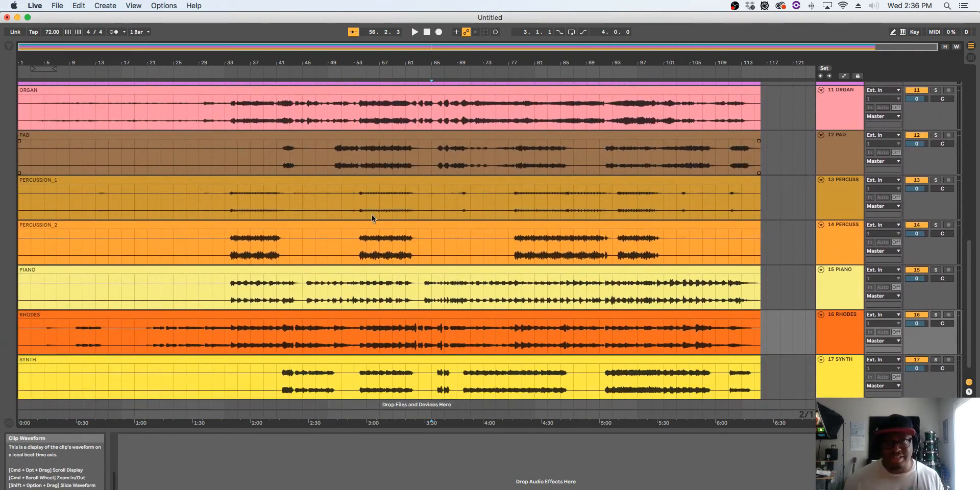
pyautogui.scroll(12, 372, 215)
pyautogui.scroll(2, 372, 215)
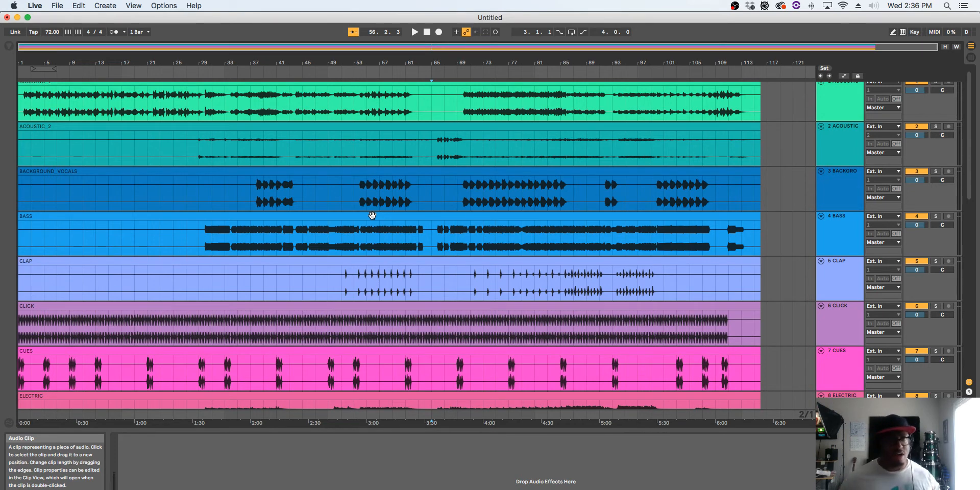
pyautogui.scroll(-10, 372, 215)
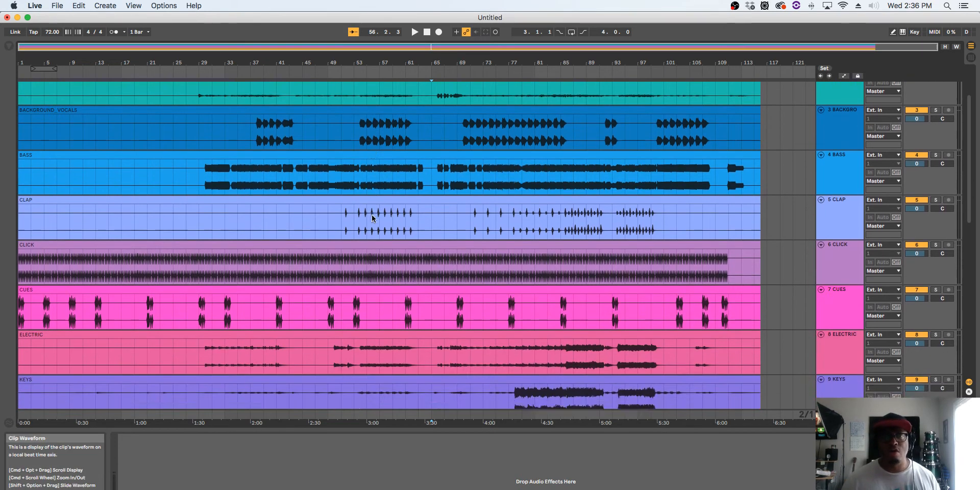
pyautogui.scroll(8, 371, 217)
pyautogui.scroll(2, 371, 217)
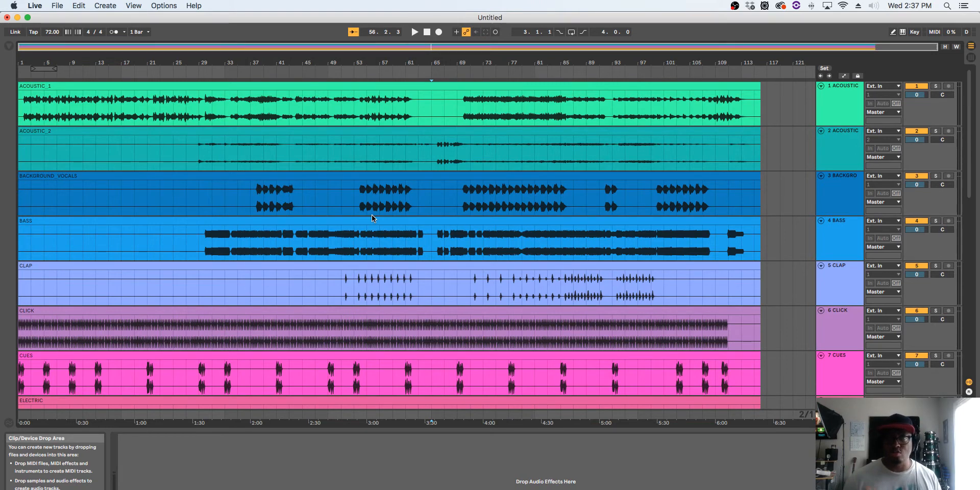
# Step: Switch to Session View and group the ACOUSTIC_1 and ACOUSTIC_2 tracks
pyautogui.press('Tab')
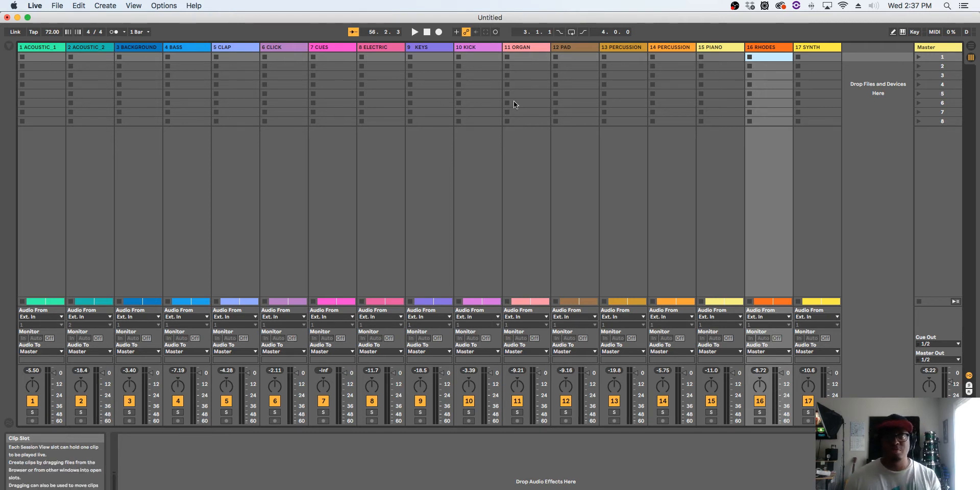
pyautogui.click(34, 46)
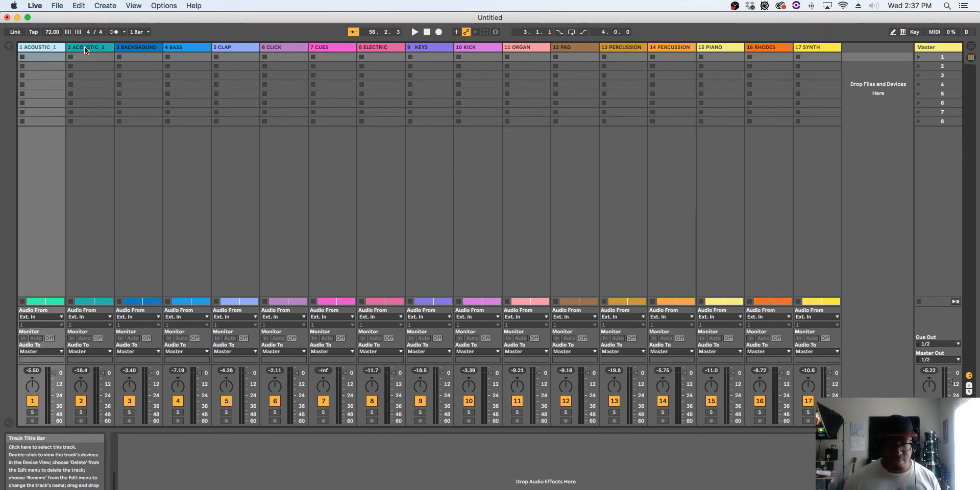
pyautogui.keyDown('shift'); pyautogui.click(84, 46); pyautogui.keyUp('shift')
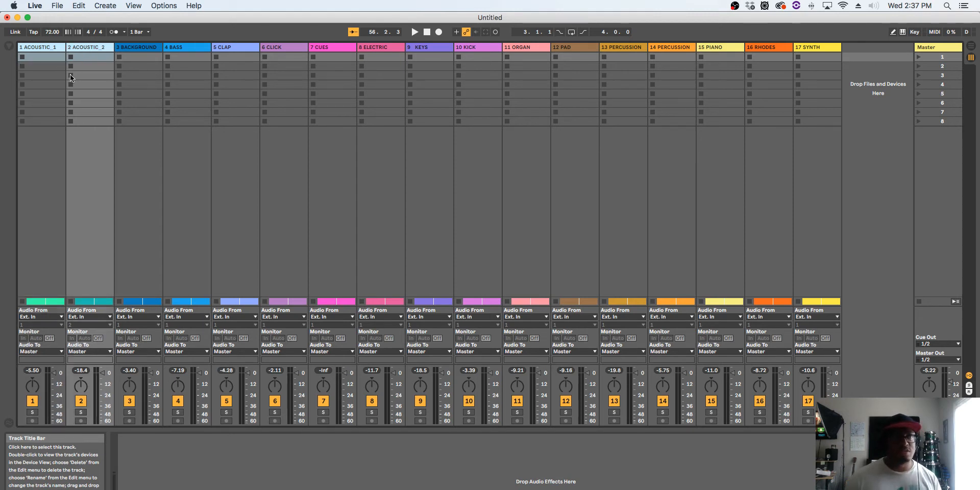
pyautogui.rightClick(44, 43)
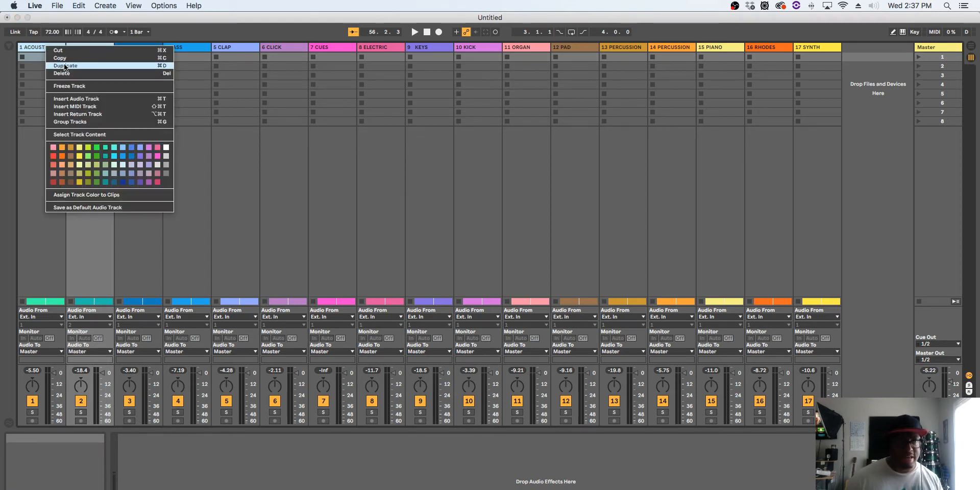
pyautogui.click(76, 119)
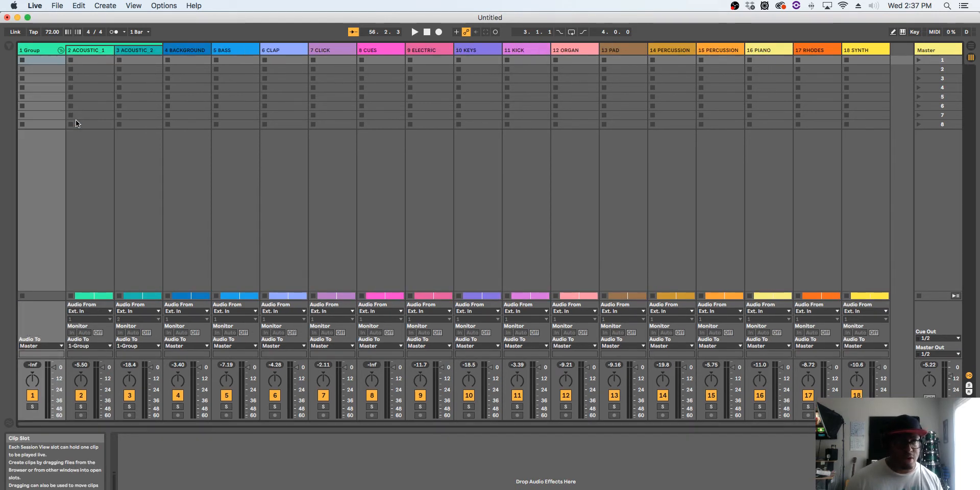
# Step: Rename the new group containing the two acoustic tracks as ACOUSTICS
pyautogui.click(33, 49)
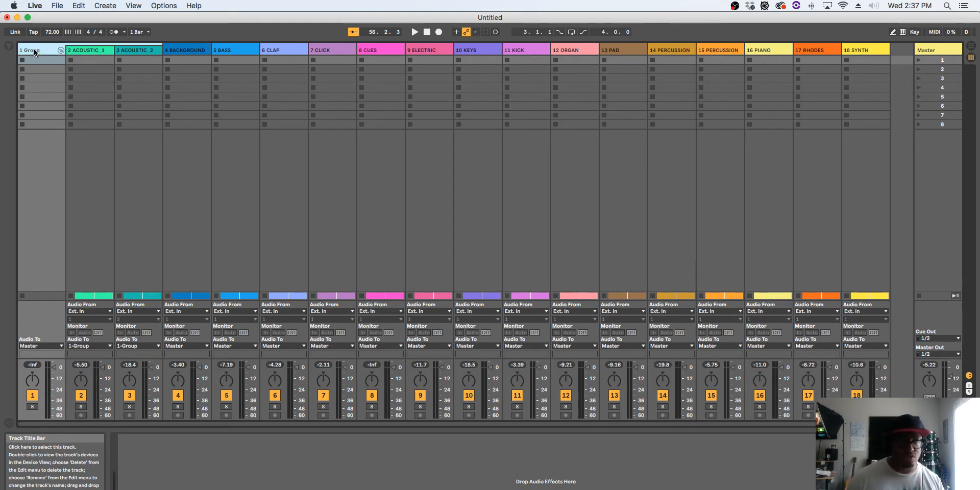
pyautogui.press('super+r')
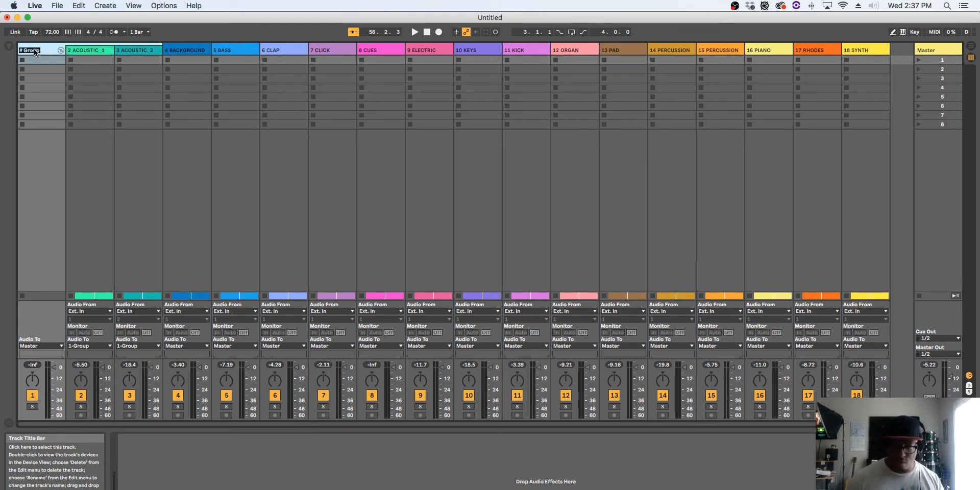
pyautogui.press('BackSpace')
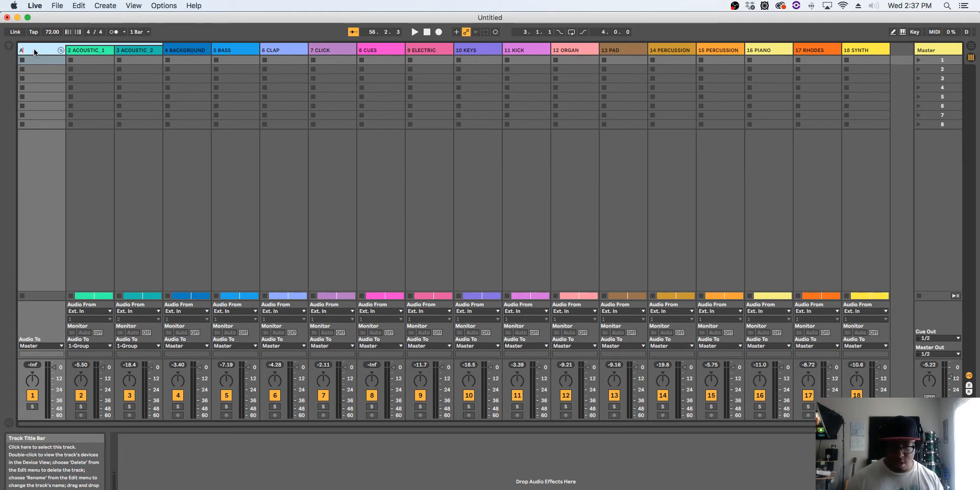
pyautogui.write('ACOUSTIC')
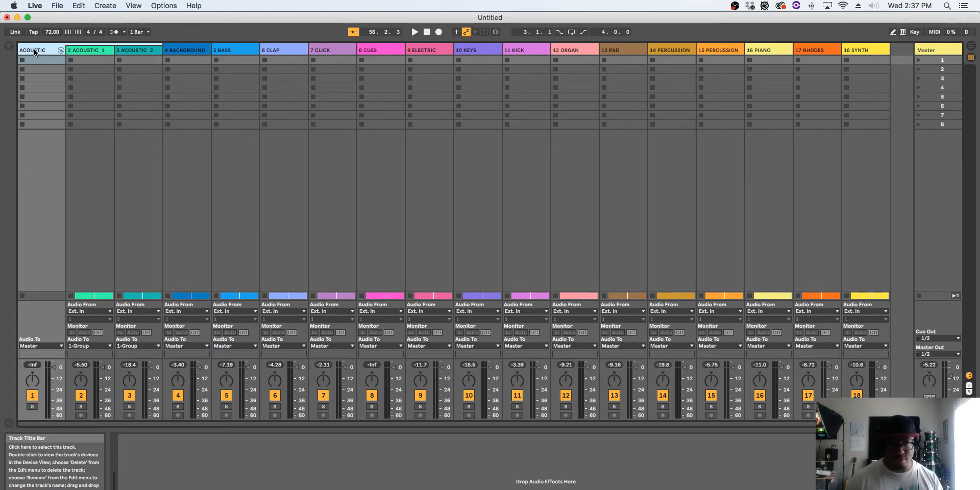
pyautogui.write('S')
pyautogui.press('Return')
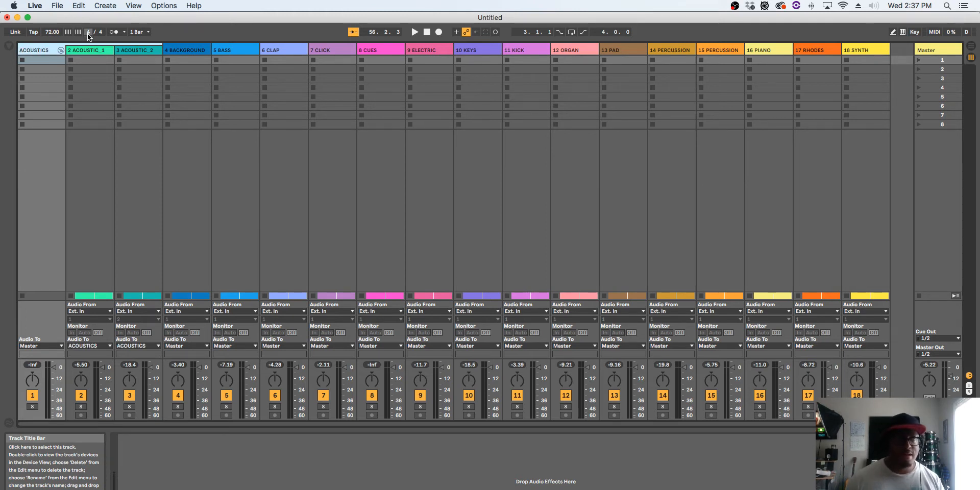
# Step: Fold the ACOUSTICS group so its member tracks are hidden
pyautogui.click(61, 50)
pyautogui.click(60, 48)
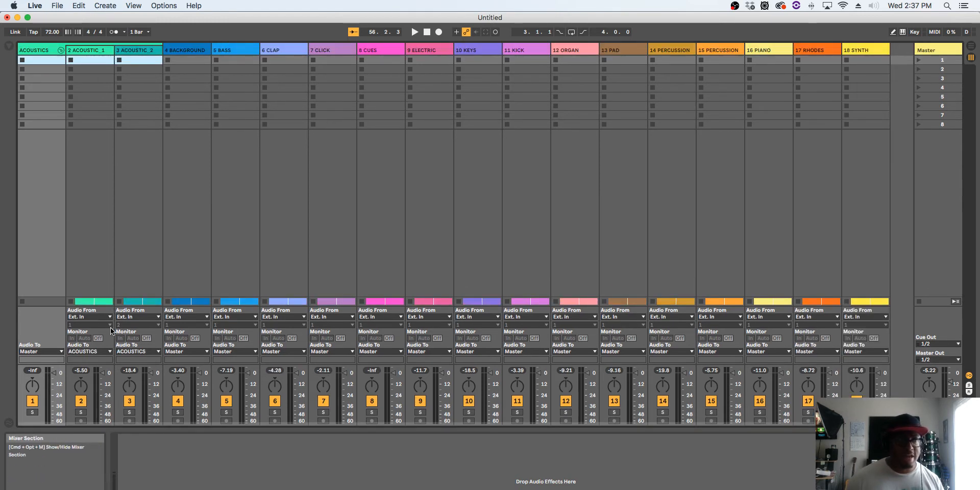
pyautogui.click(61, 48)
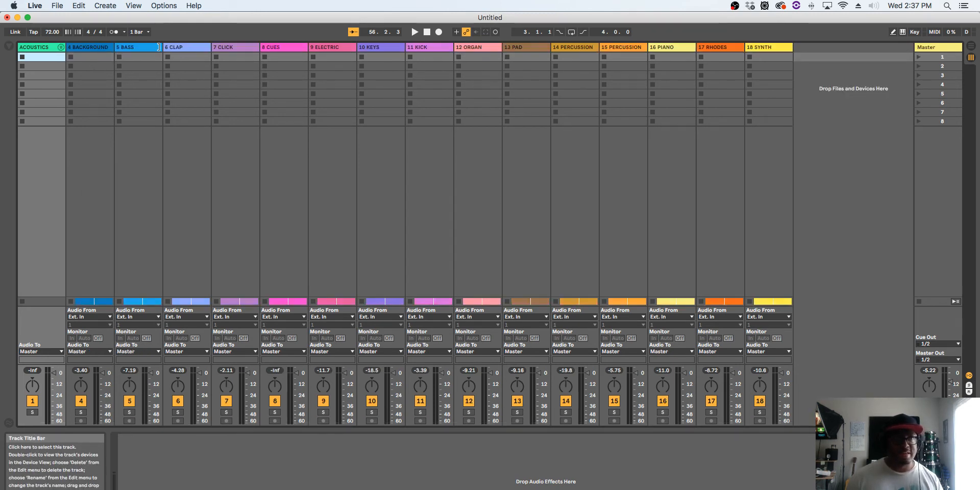
# Step: Group the CLAP, KICK, PERCUSSION_1 and PERCUSSION_2 tracks under the name PERC and fold the group
pyautogui.click(177, 47)
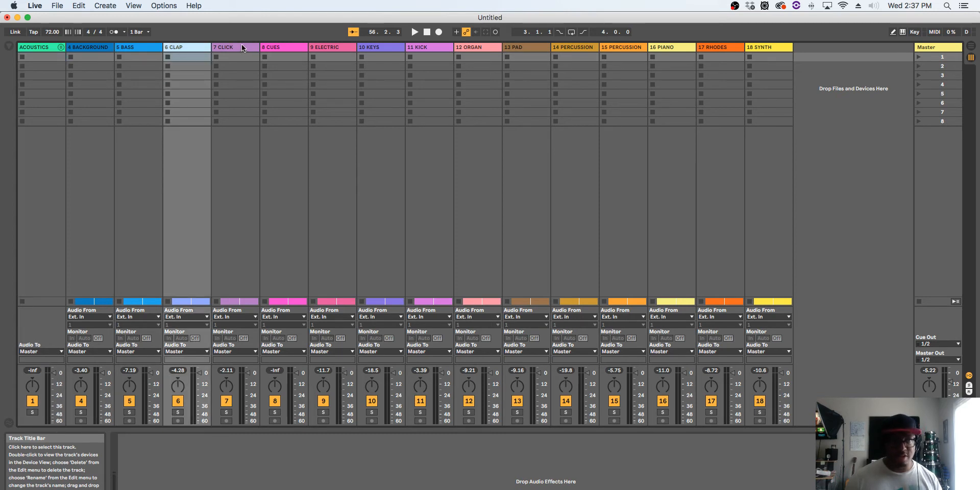
pyautogui.click(427, 46)
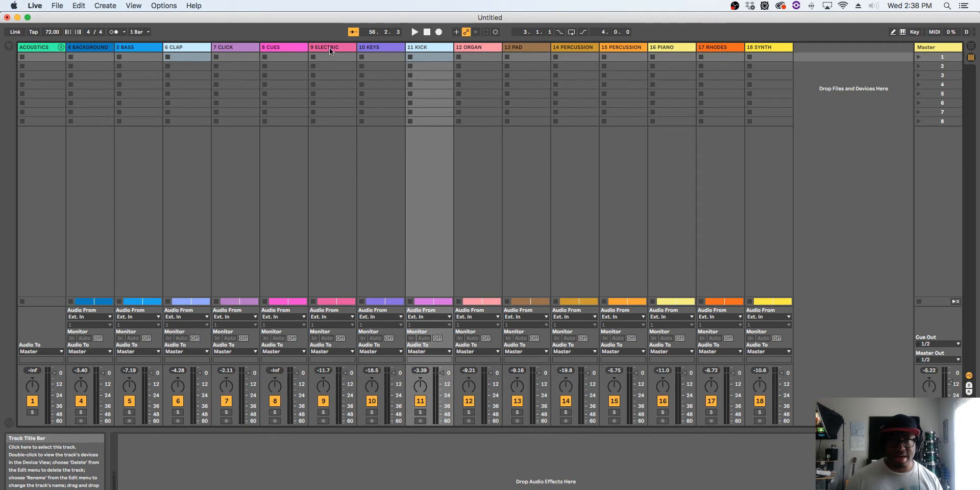
pyautogui.click(572, 48)
pyautogui.click(622, 46)
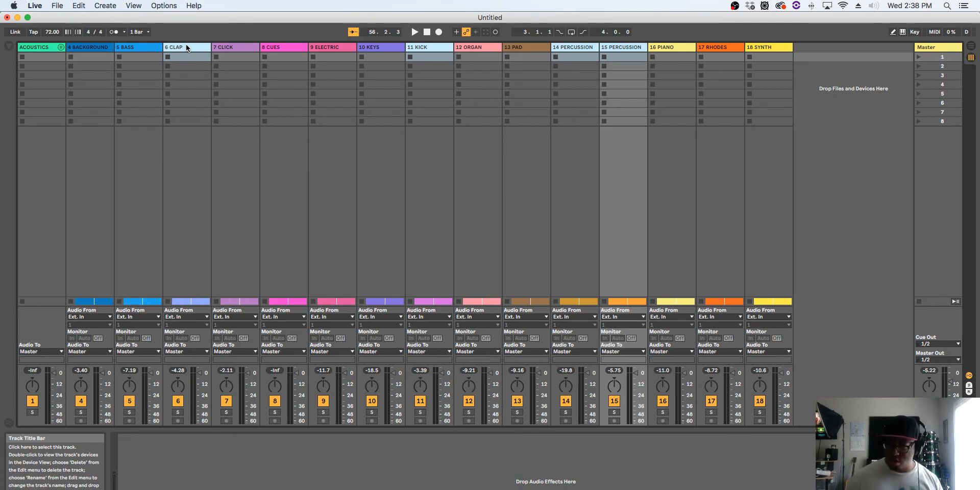
pyautogui.press('super+g')
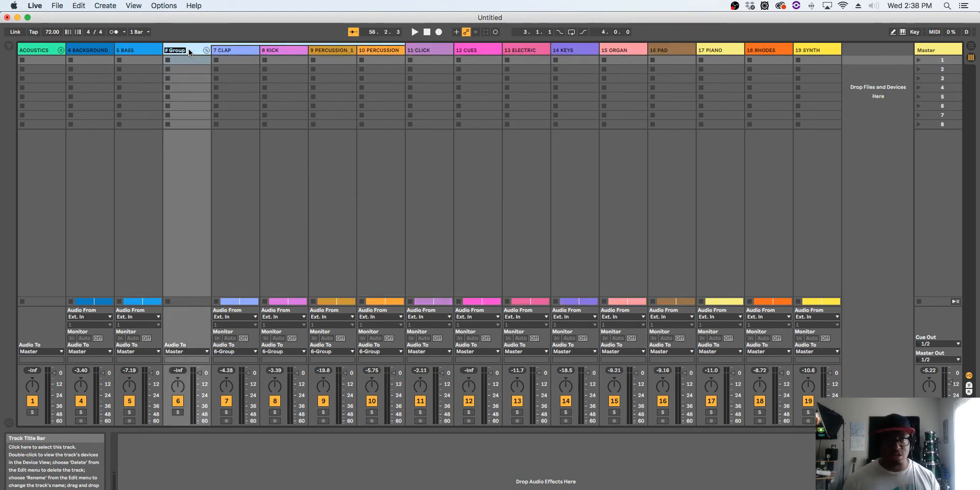
pyautogui.write('PERC')
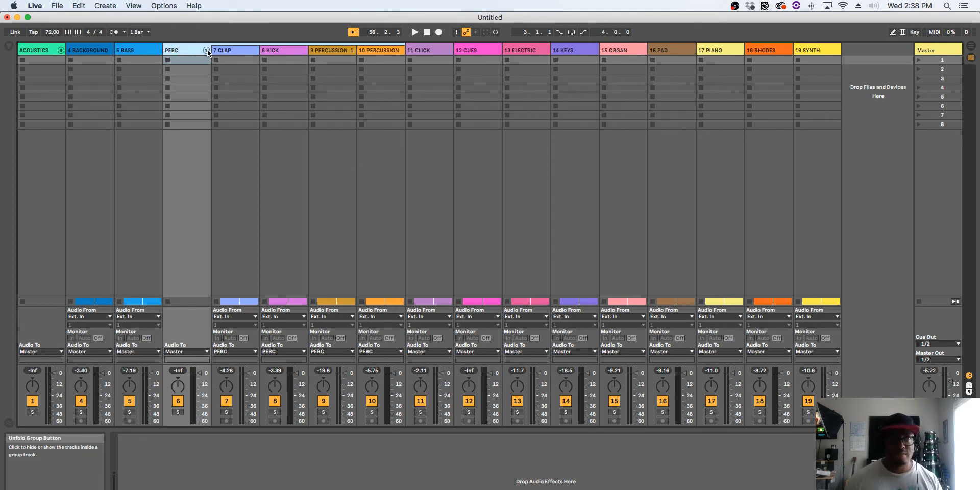
pyautogui.click(206, 50)
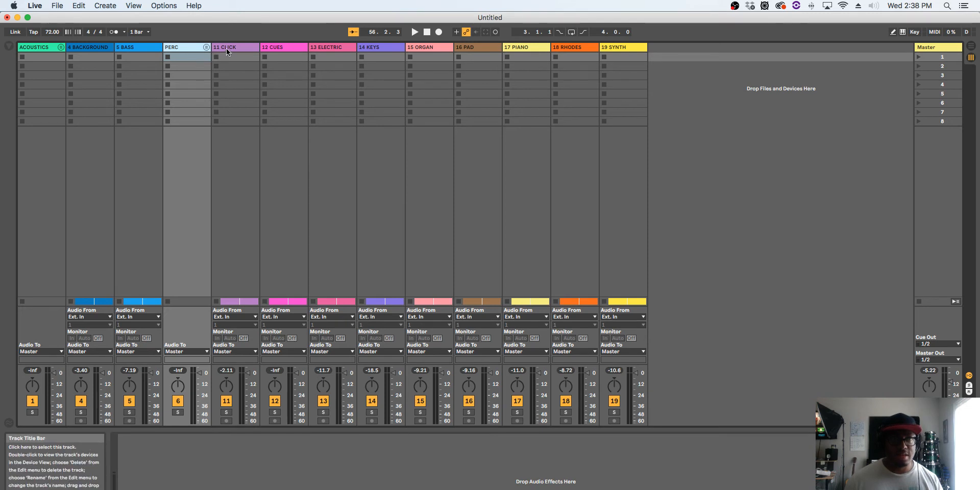
# Step: Group the CLICK and CUES tracks and name the group CLICK & CUES
pyautogui.click(228, 49)
pyautogui.keyDown('shift'); pyautogui.click(289, 45); pyautogui.keyUp('shift')
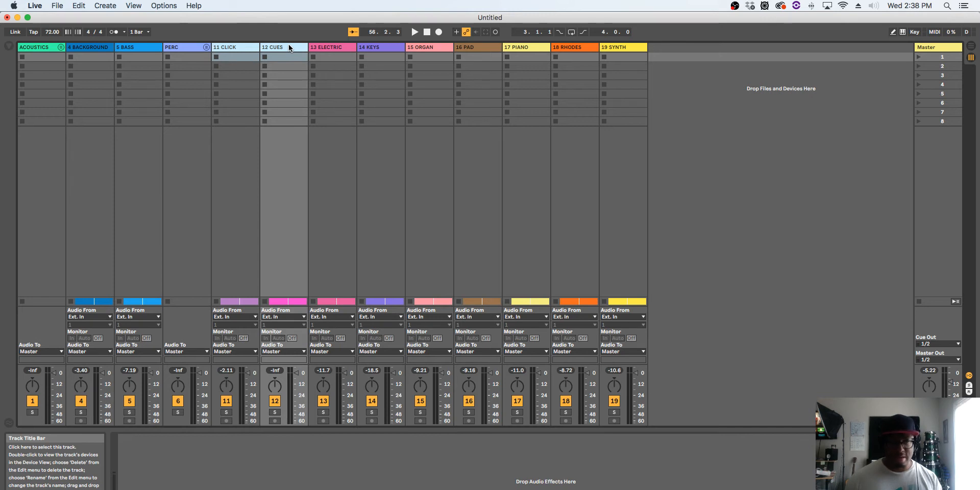
pyautogui.press('super+g')
pyautogui.click(237, 48)
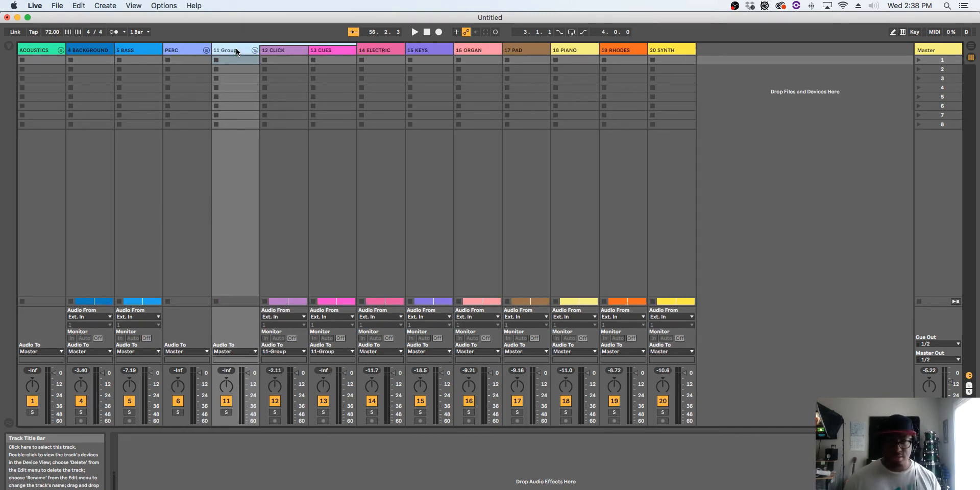
pyautogui.press('super+r')
pyautogui.write('CLI')
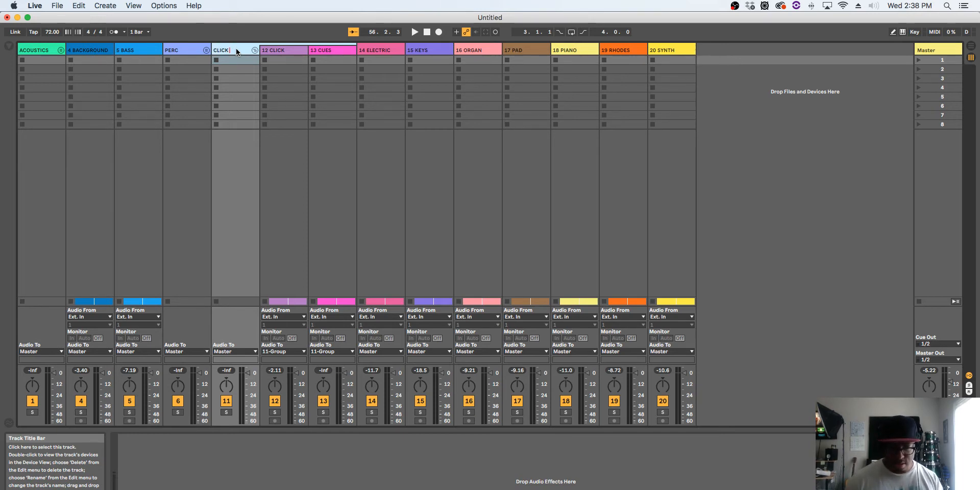
pyautogui.press('Return')
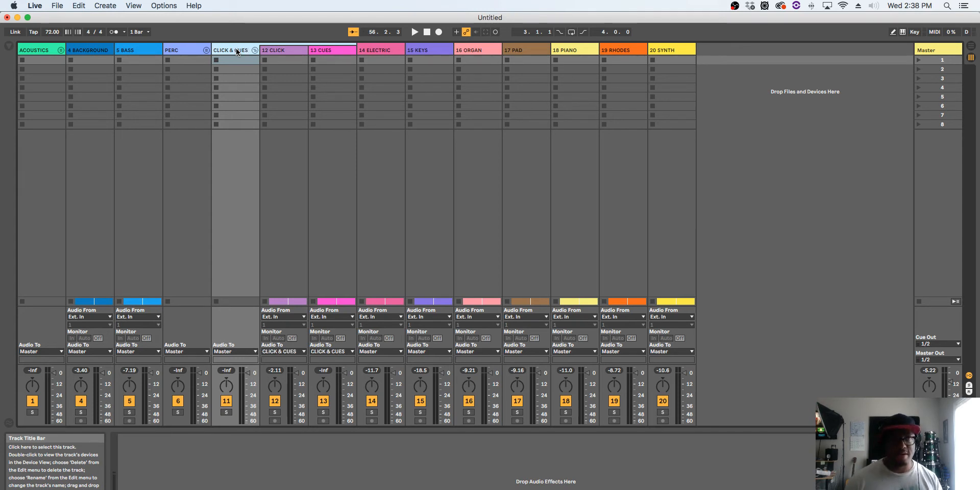
# Step: Fold the CLICK & CUES group and move it ahead of the ACOUSTICS group as the first track
pyautogui.click(254, 50)
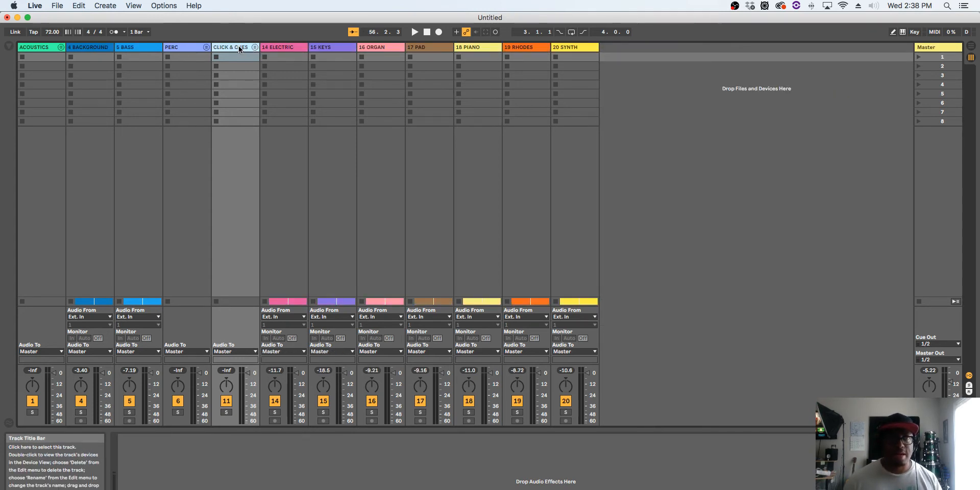
pyautogui.moveTo(60, 27); pyautogui.dragTo(21, 51)
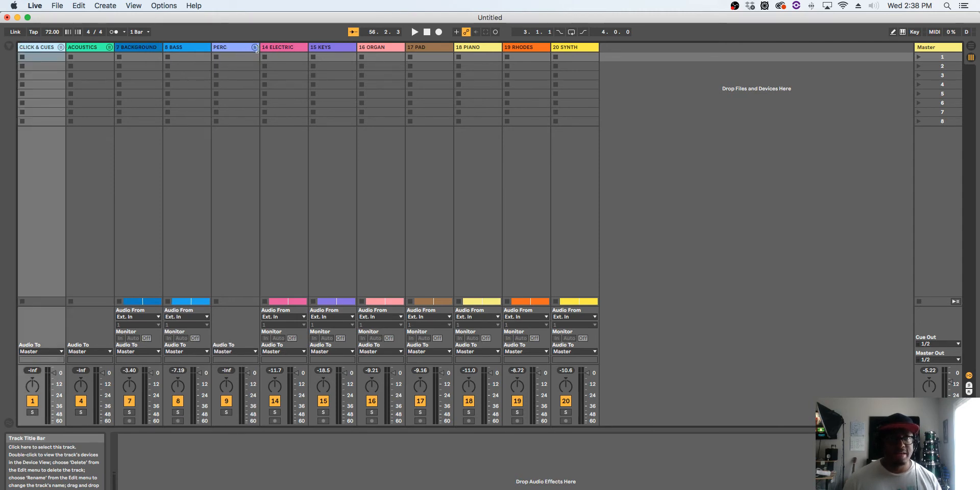
# Step: Group the KEYS, PAD and SYNTH tracks together
pyautogui.click(437, 46)
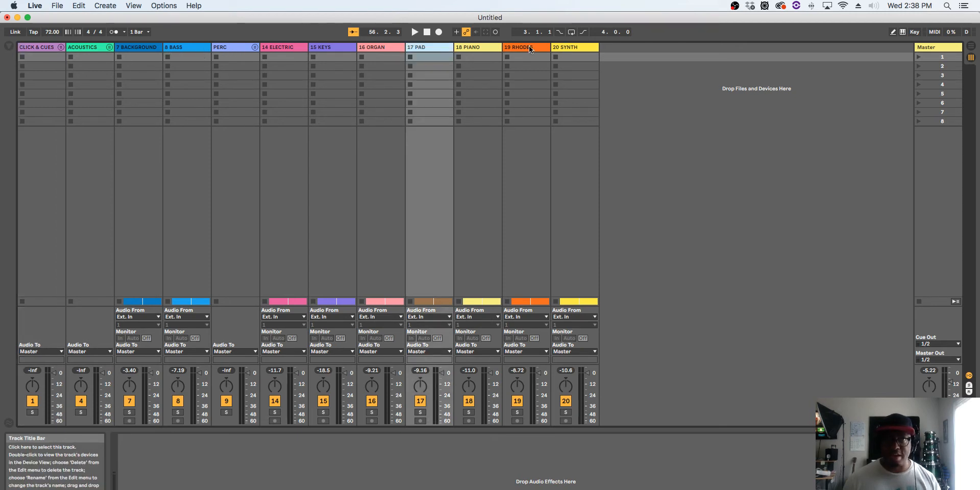
pyautogui.click(571, 45)
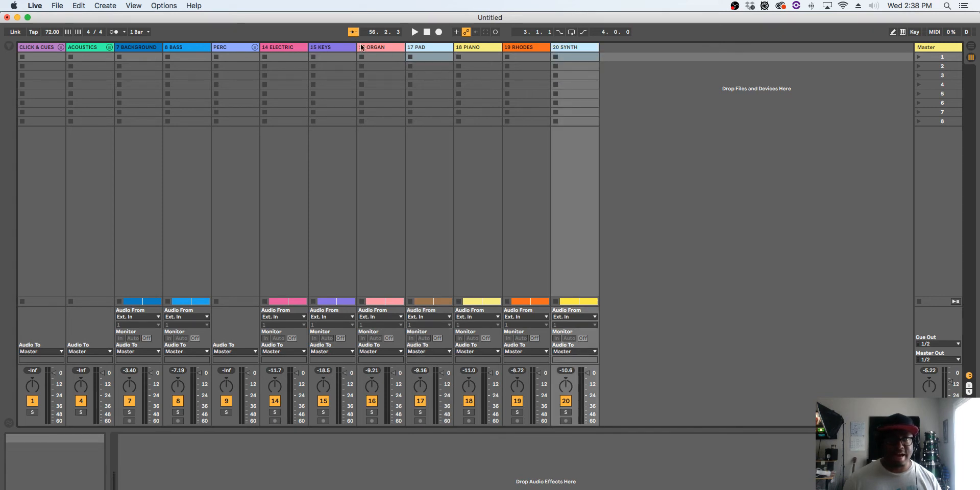
pyautogui.click(326, 48)
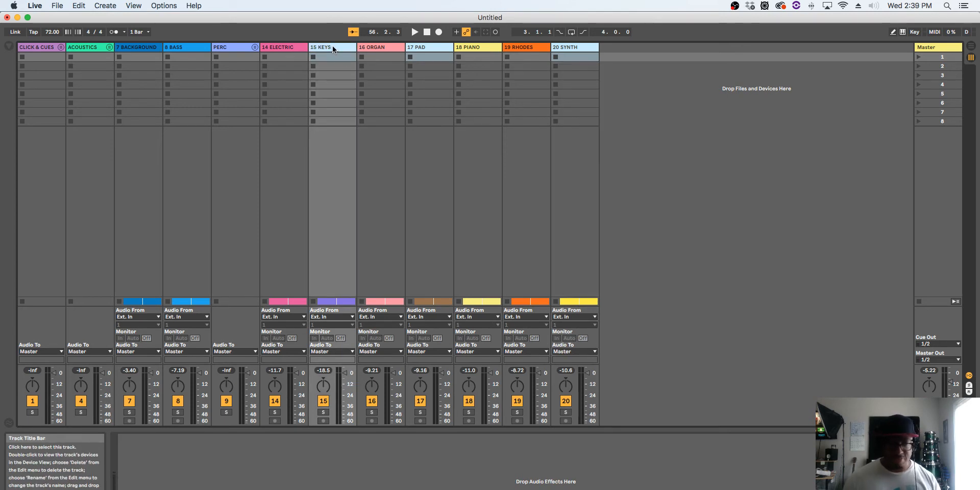
pyautogui.press('super+g')
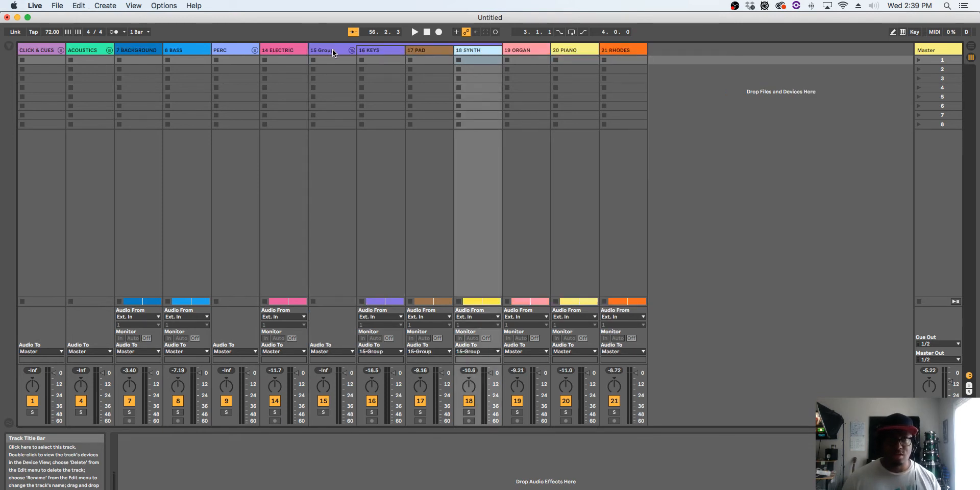
# Step: Rename the new group of KEYS, PAD and SYNTH as AUX and fold it
pyautogui.click(333, 49)
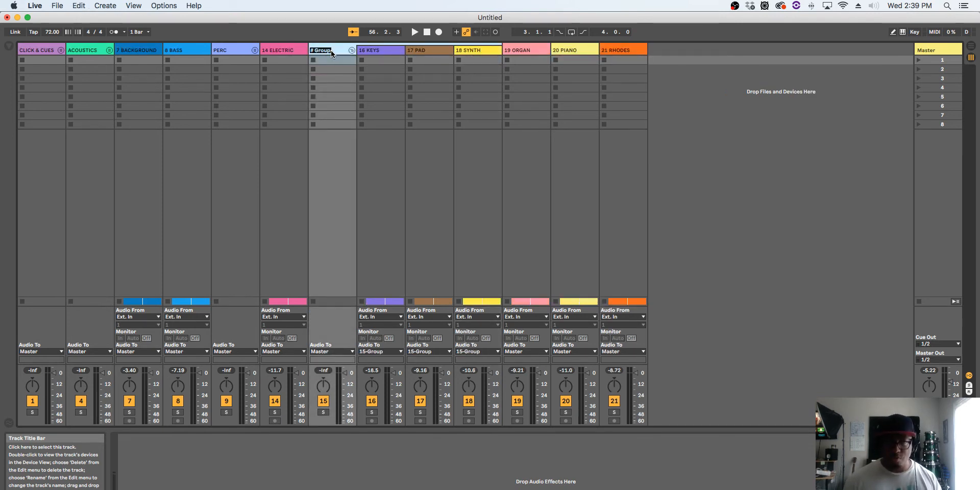
pyautogui.press('BackSpace')
pyautogui.write('AU')
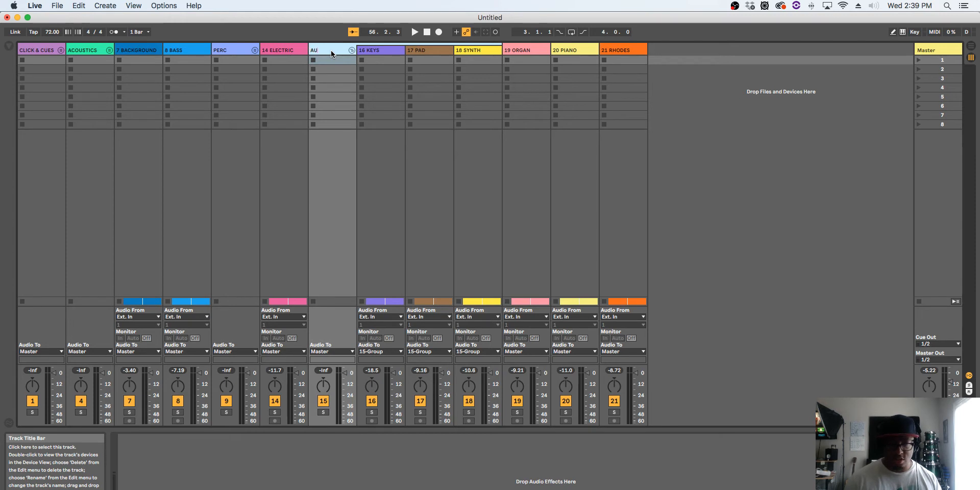
pyautogui.write('X')
pyautogui.press('Return')
pyautogui.click(352, 50)
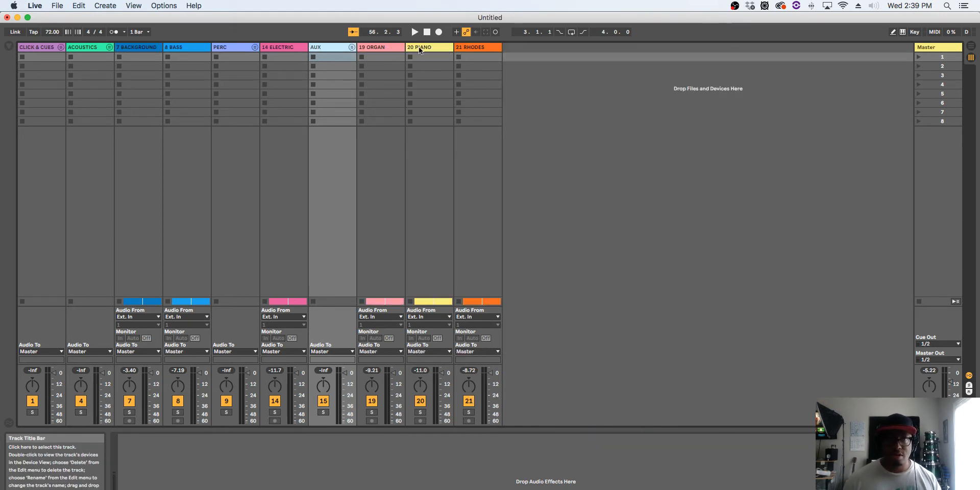
# Step: Delete the PIANO track
pyautogui.click(423, 46)
pyautogui.press('Delete')
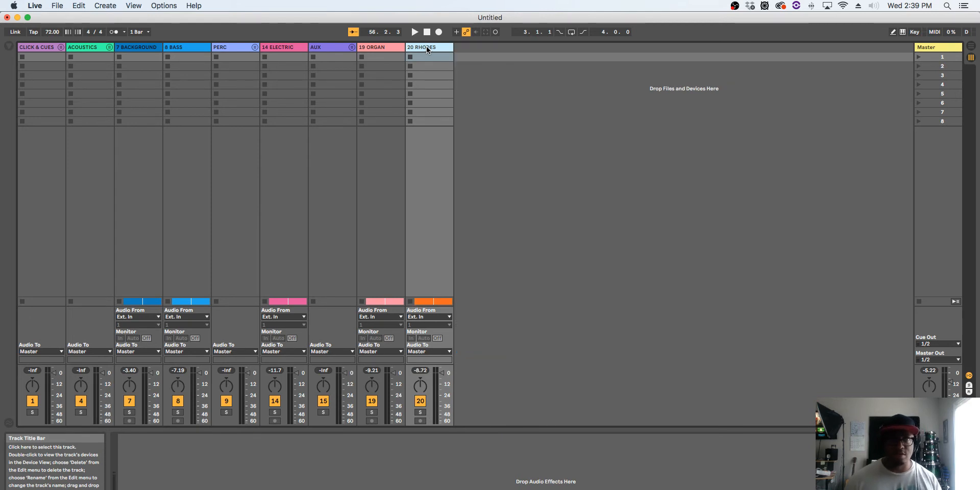
# Step: Group the ORGAN and RHODES tracks under the name KEYS and fold the group
pyautogui.press('Left')
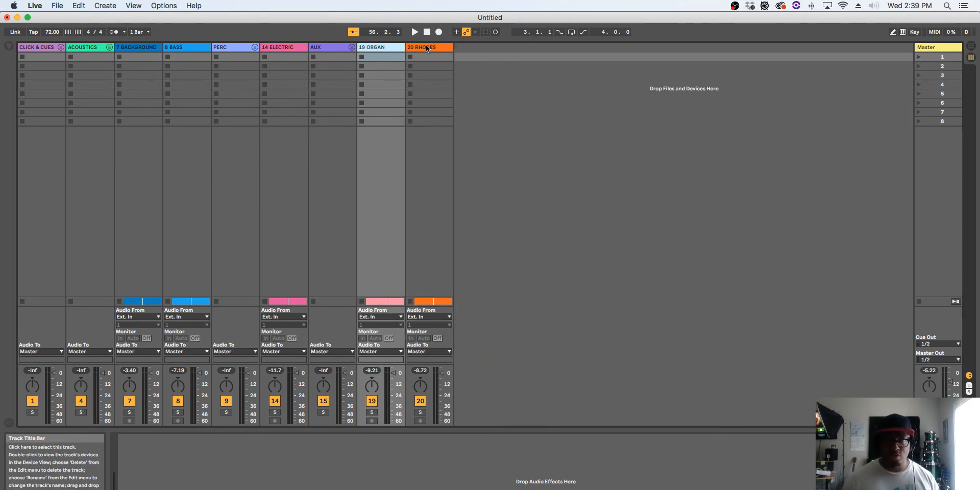
pyautogui.click(426, 49)
pyautogui.rightClick(426, 48)
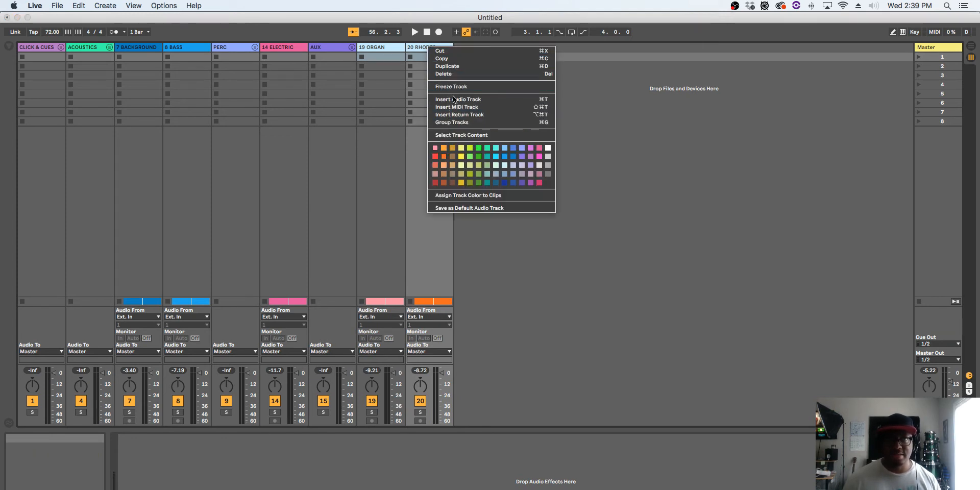
pyautogui.click(452, 122)
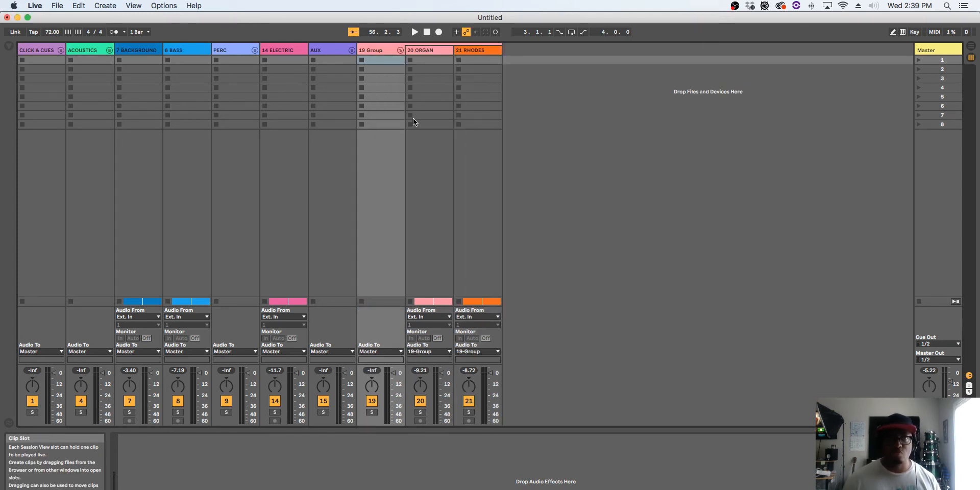
pyautogui.click(377, 50)
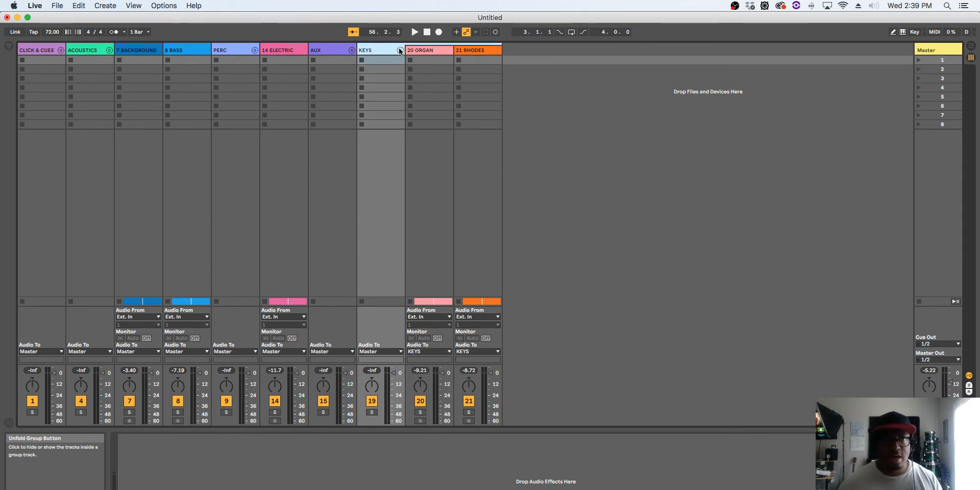
pyautogui.click(401, 50)
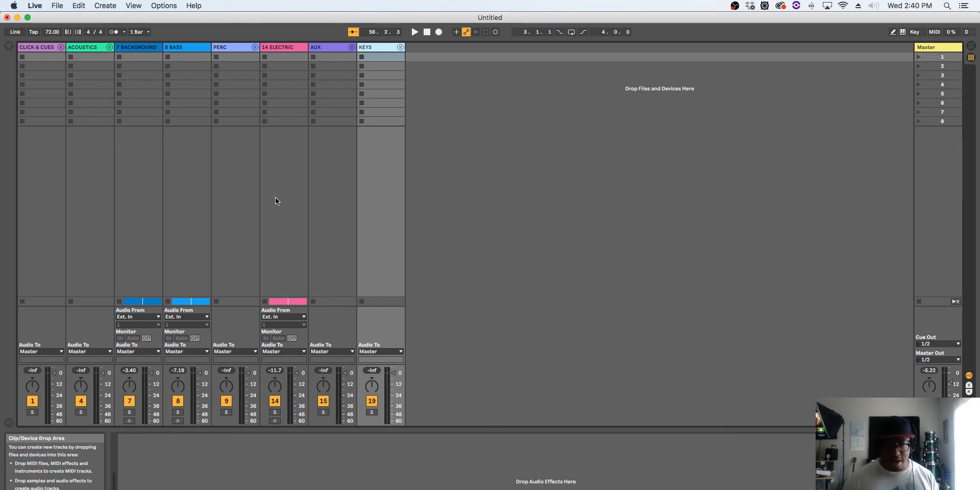
# Step: Play the arrangement from bar 71 and return to the Session View to check the track levels
pyautogui.press('Tab')
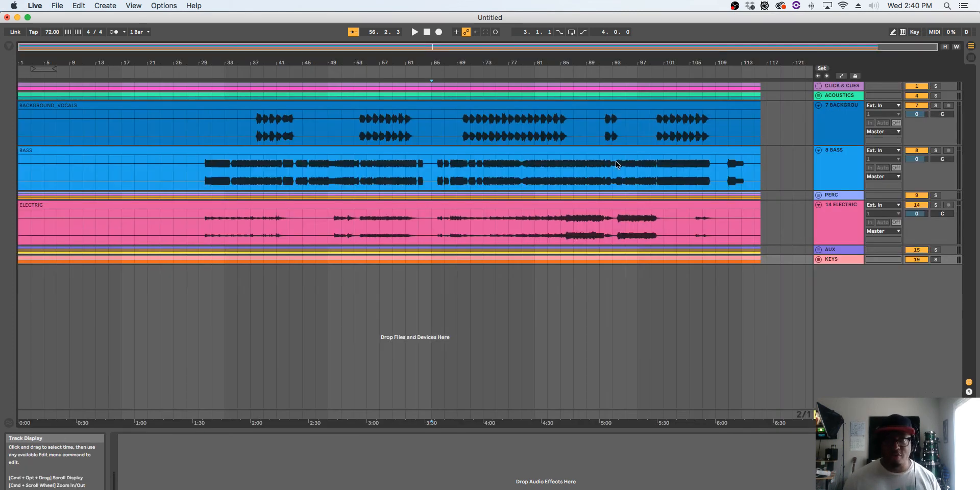
pyautogui.click(465, 71)
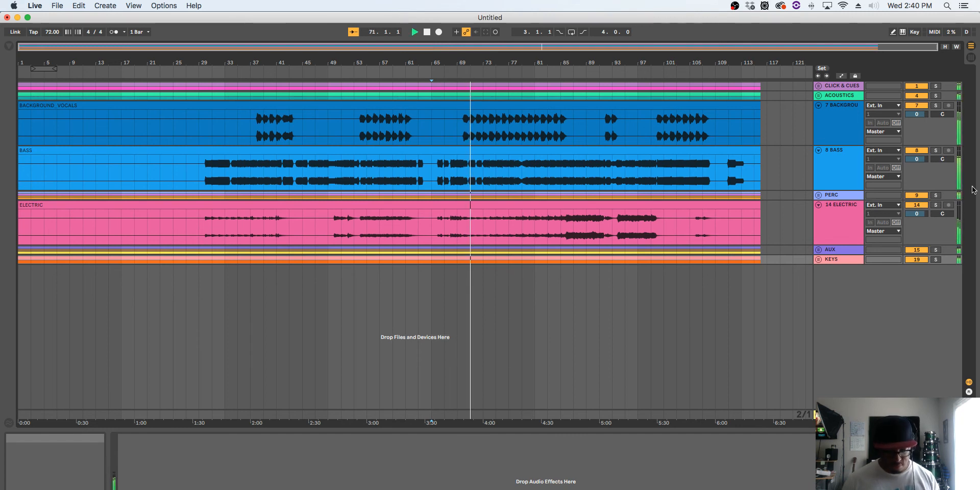
pyautogui.press('Tab')
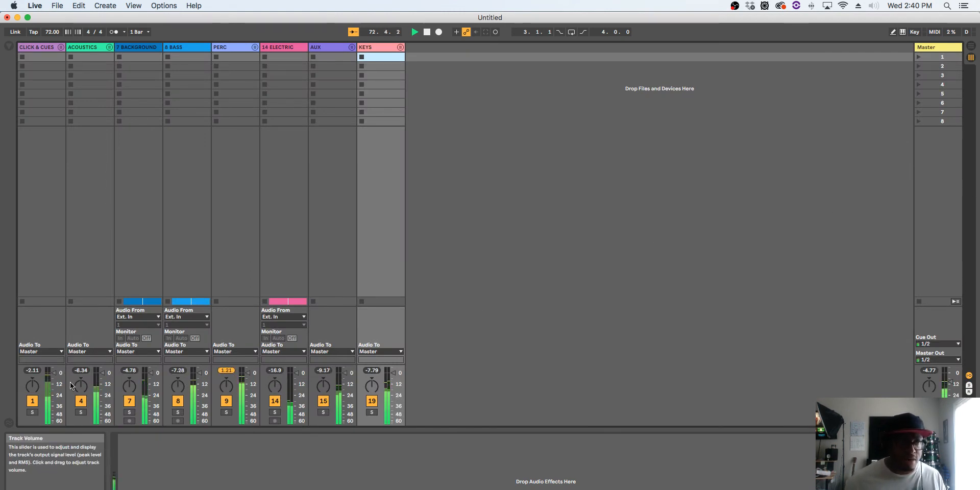
# Step: Lower the volumes of the CLICK & CUES, ACOUSTICS and PERC groups during playback and stop the song
pyautogui.click(54, 373)
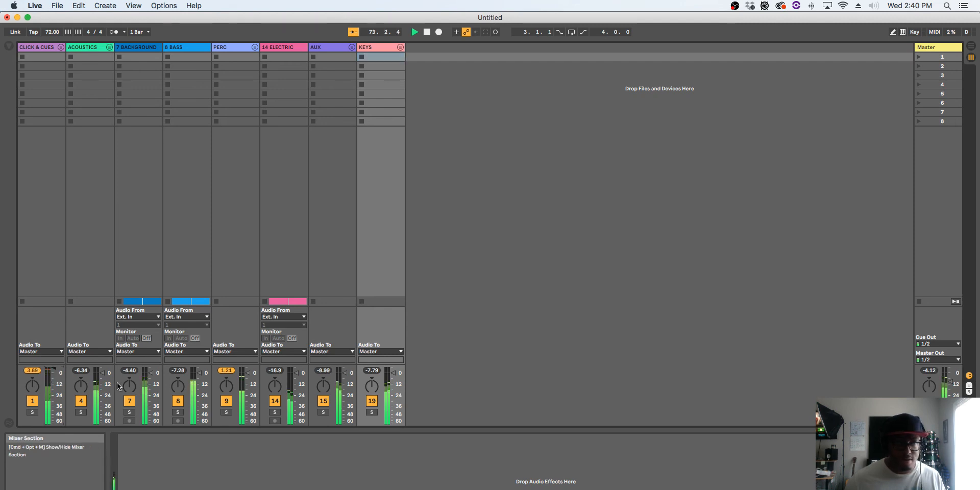
pyautogui.moveTo(54, 371); pyautogui.dragTo(53, 377)
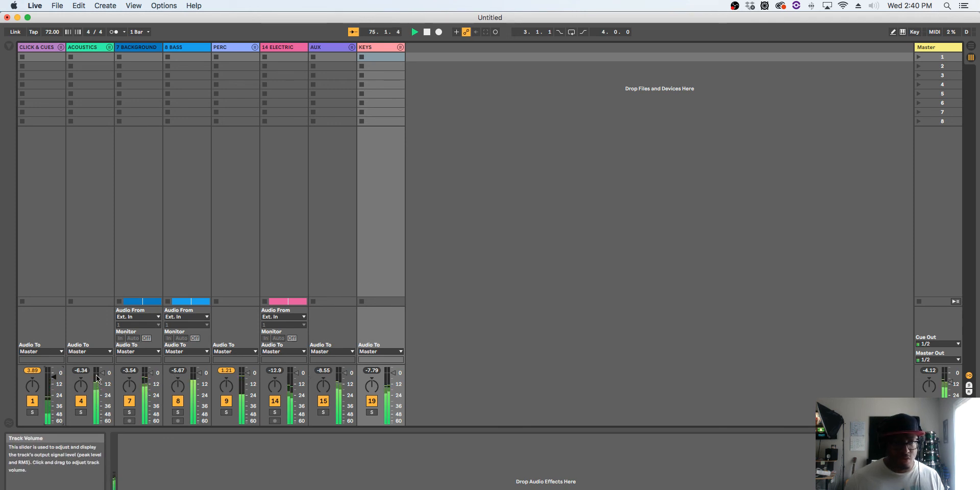
pyautogui.moveTo(103, 372)
pyautogui.mouseDown()
pyautogui.moveTo(102, 423)
pyautogui.moveTo(103, 383)
pyautogui.mouseUp()
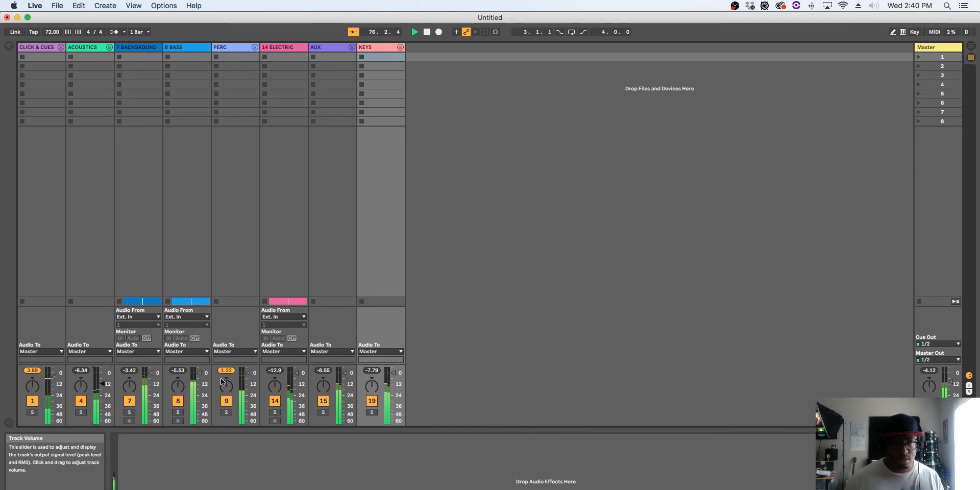
pyautogui.moveTo(248, 372)
pyautogui.mouseDown()
pyautogui.moveTo(249, 382)
pyautogui.moveTo(248, 373)
pyautogui.mouseUp()
pyautogui.press('space')
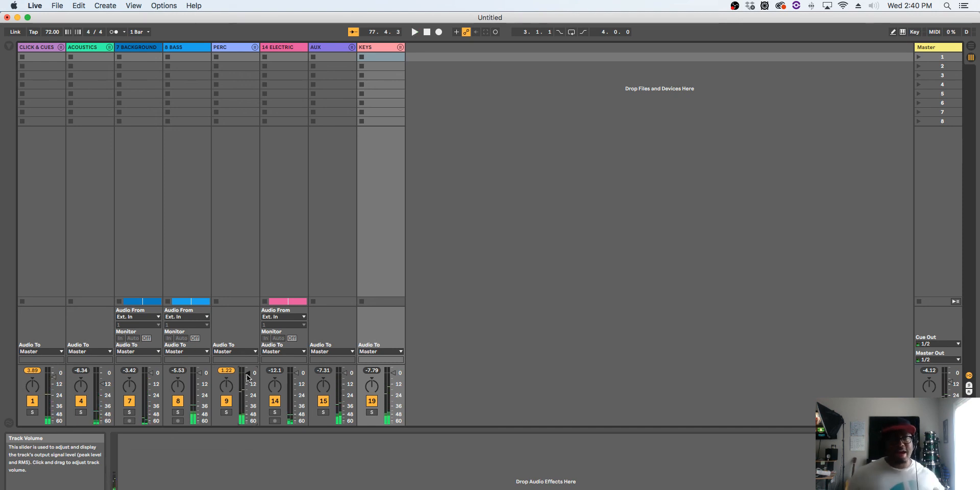